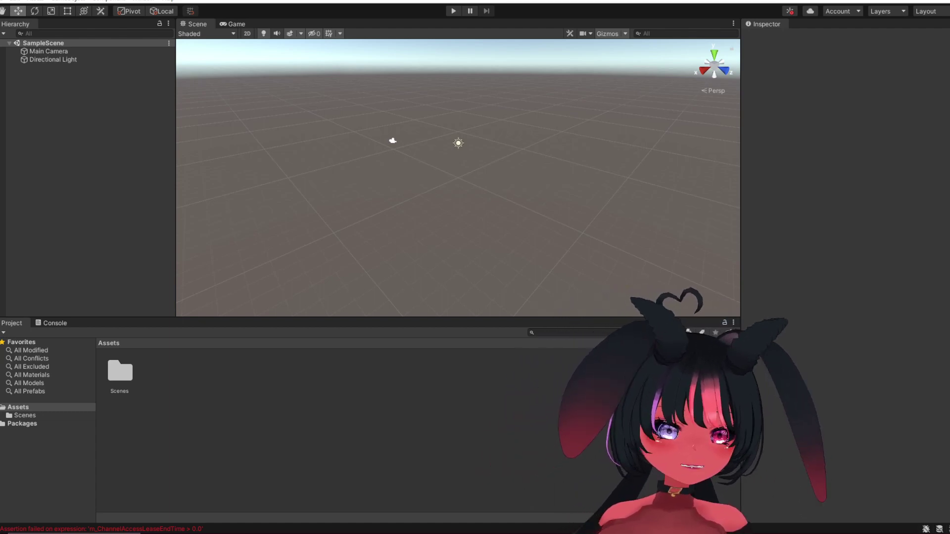
# Step: Import the full contents of the UniVRM-0.98.0_2f6b package from the softwares/unity folder into the project
pyautogui.click(39, 2)
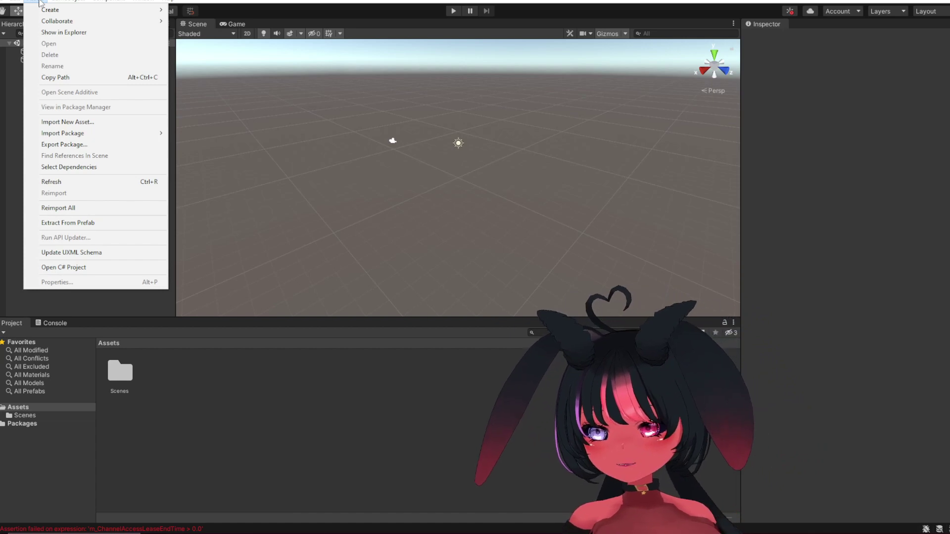
pyautogui.moveTo(153, 140)
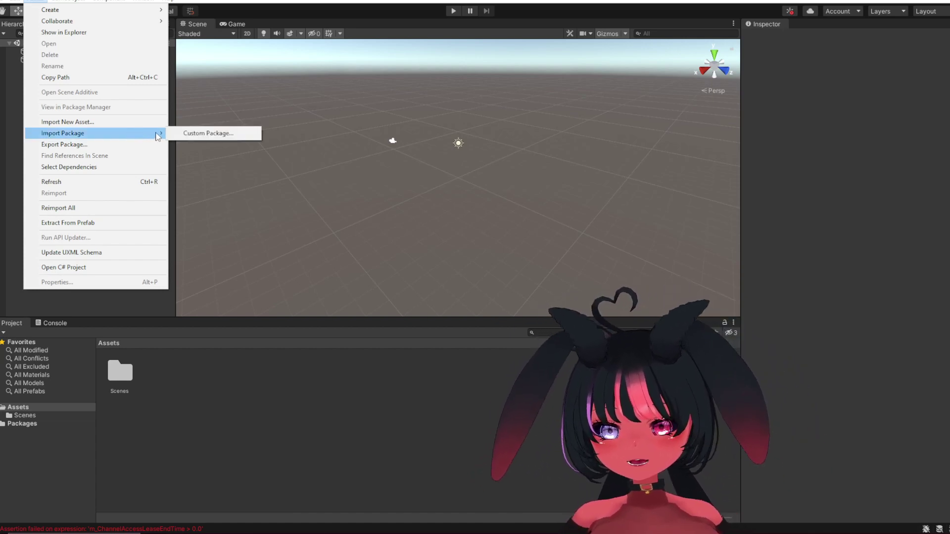
pyautogui.click(236, 136)
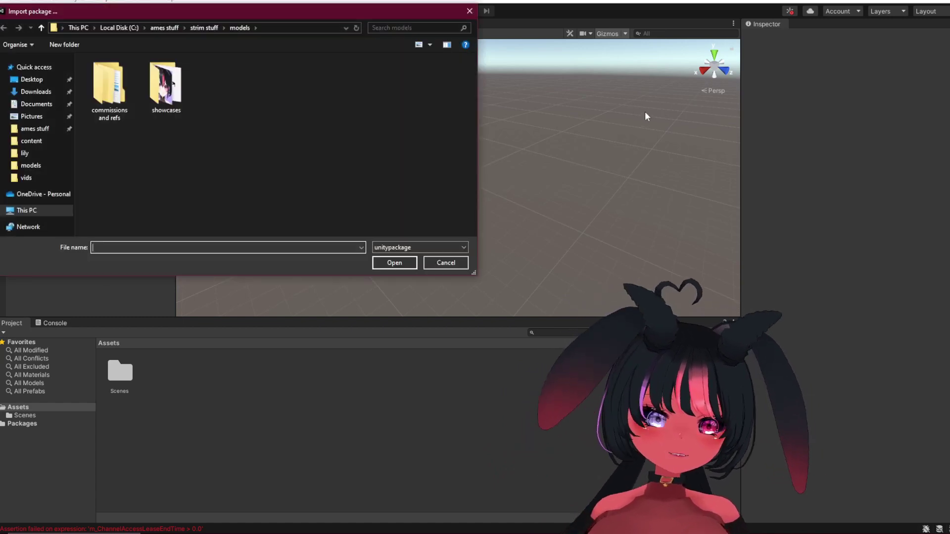
pyautogui.click(159, 28)
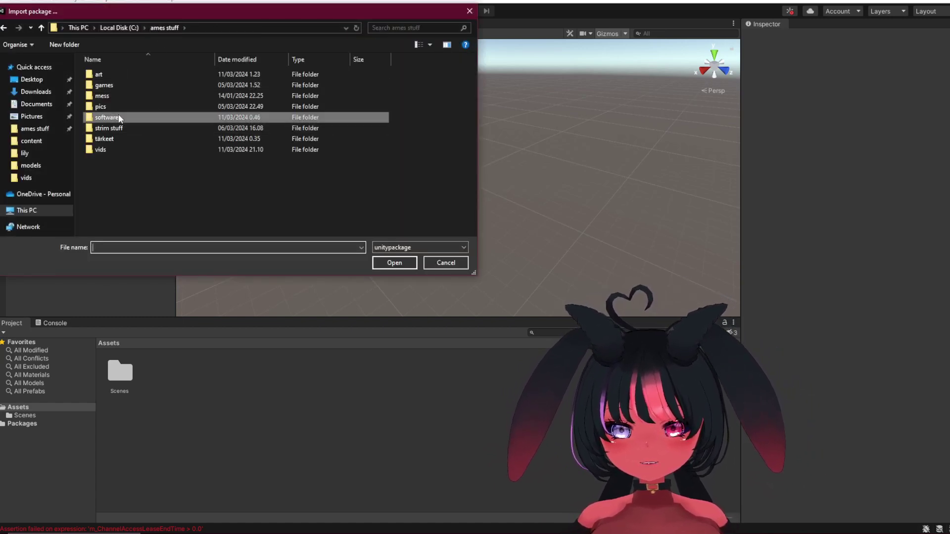
pyautogui.doubleClick(111, 117)
pyautogui.doubleClick(102, 139)
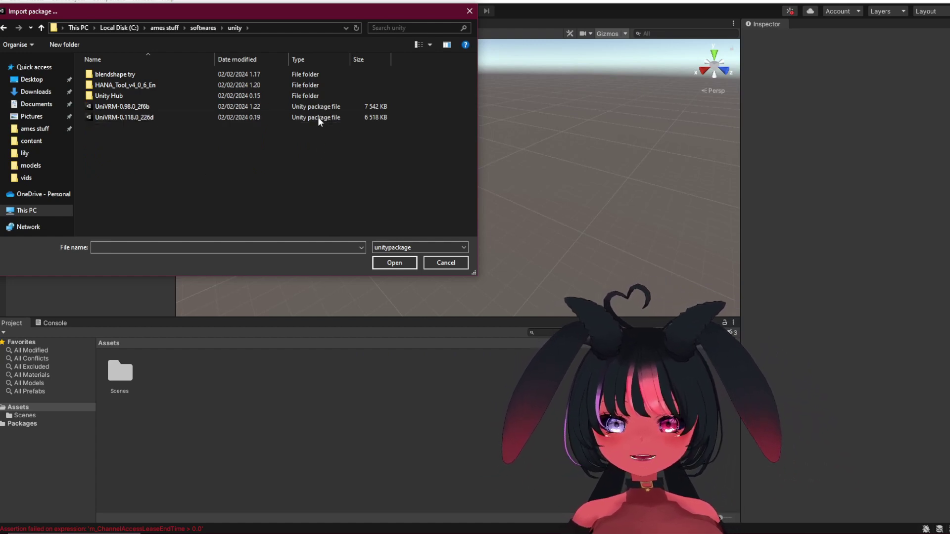
pyautogui.doubleClick(166, 107)
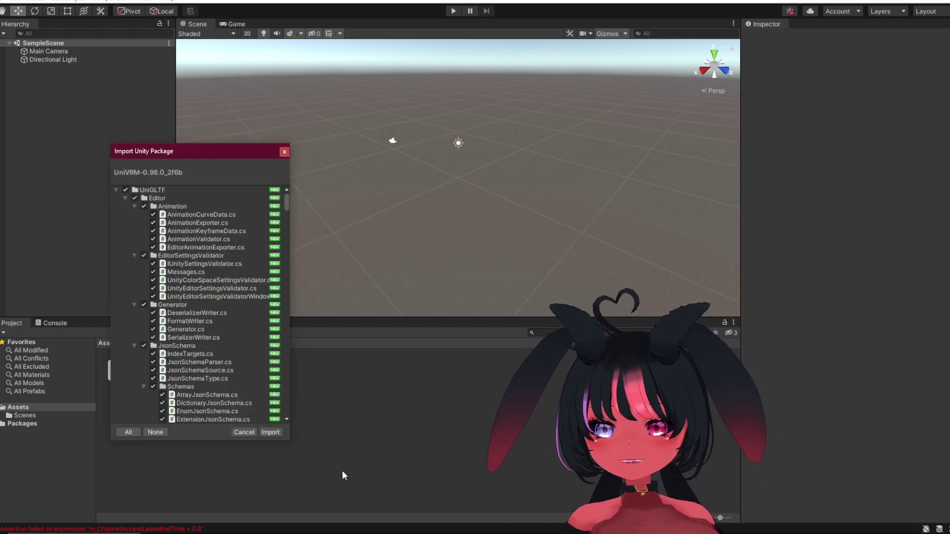
pyautogui.click(268, 432)
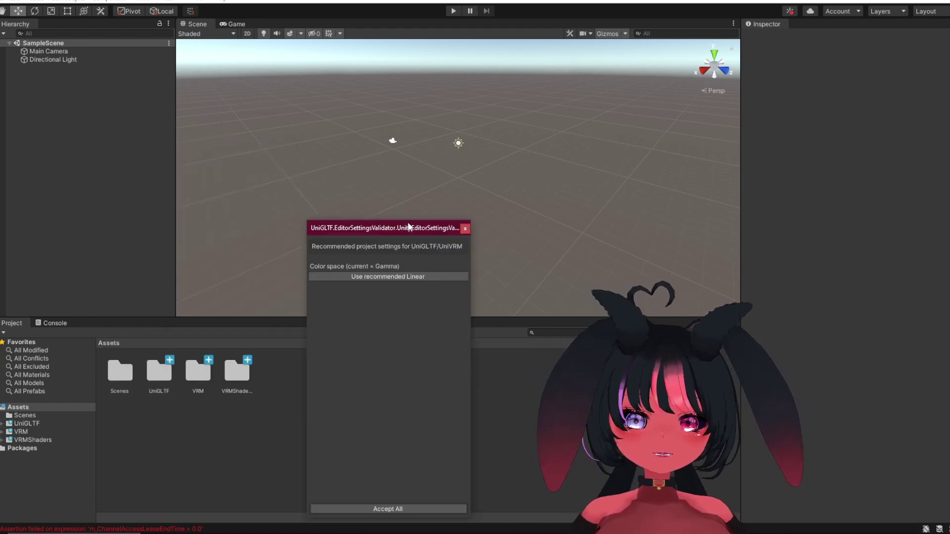
# Step: Accept all recommended project settings for UniGLTF/UniVRM and close the settings validator
pyautogui.moveTo(407, 229); pyautogui.dragTo(407, 177)
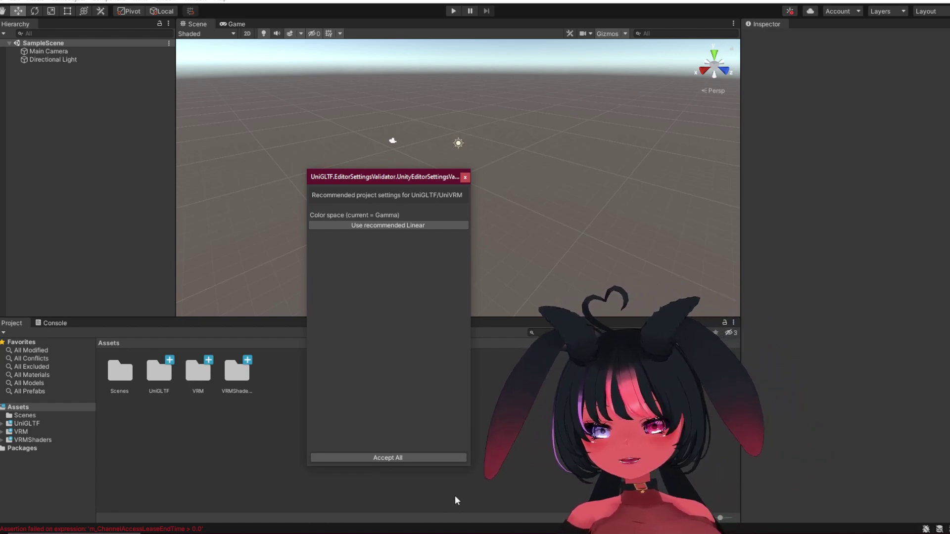
pyautogui.click(412, 458)
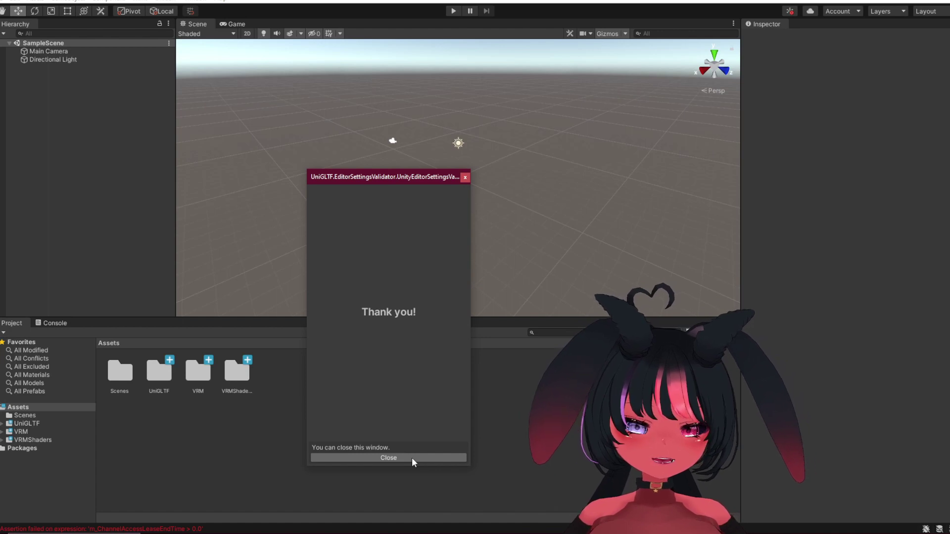
pyautogui.click(414, 458)
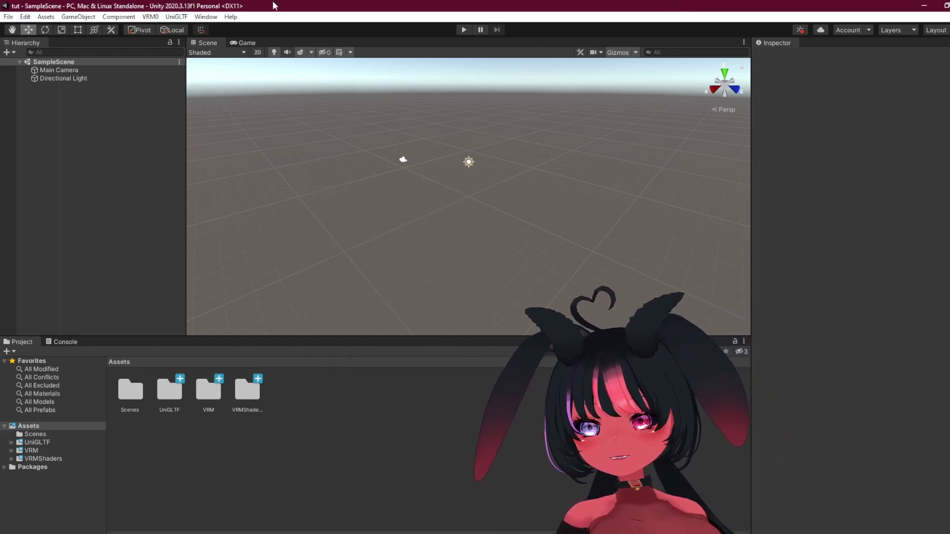
# Step: Import the demoname v2 avatar from VRM 0.x and place it in the scene
pyautogui.click(151, 19)
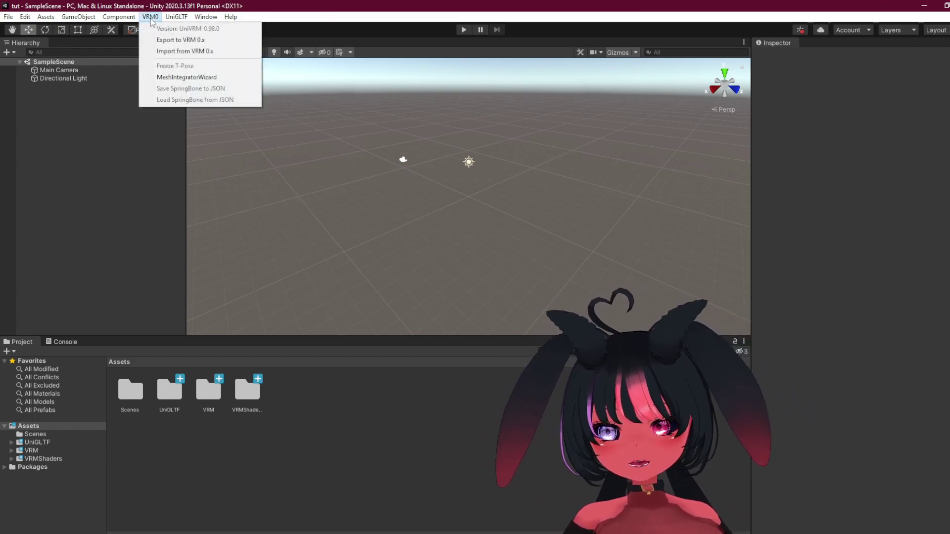
pyautogui.click(224, 53)
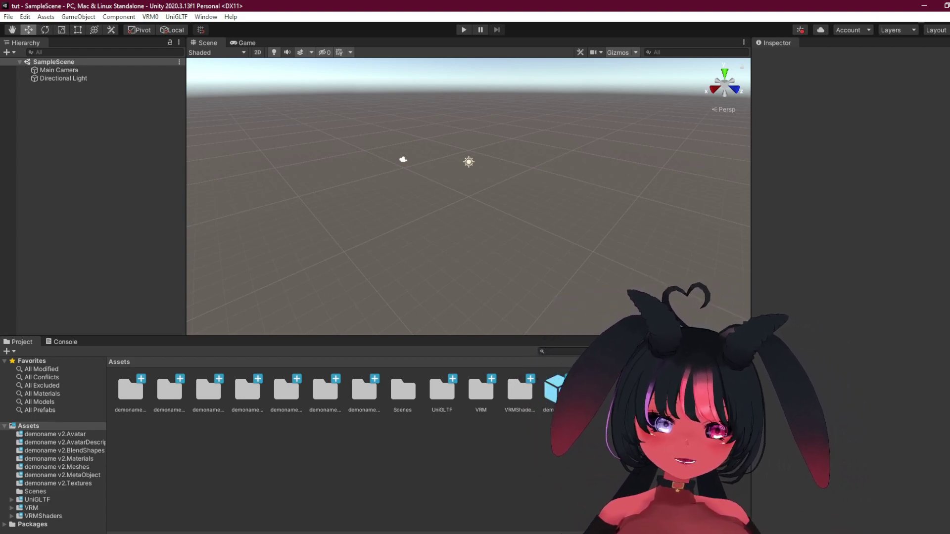
pyautogui.moveTo(550, 393); pyautogui.dragTo(458, 191)
# Step: Examine the placed avatar from the front, including a close-up of its head and upper body
pyautogui.scroll(3, 527, 193)
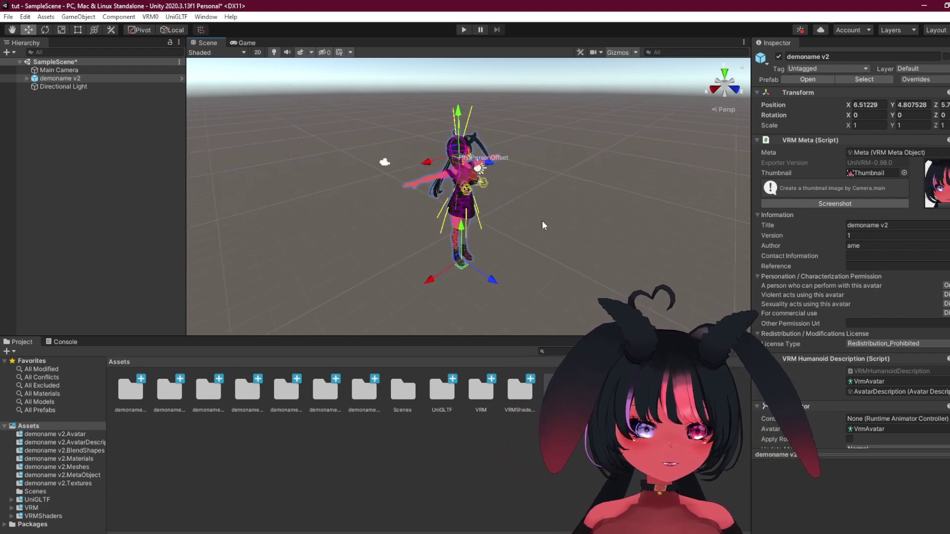
pyautogui.moveTo(543, 231)
pyautogui.mouseDown(button='middle')
pyautogui.moveTo(494, 230)
pyautogui.moveTo(534, 229)
pyautogui.moveTo(546, 218)
pyautogui.moveTo(538, 227)
pyautogui.mouseUp(button='middle')
pyautogui.keyDown('alt'); pyautogui.moveTo(590, 215); pyautogui.dragTo(658, 276); pyautogui.keyUp('alt')
pyautogui.moveTo(657, 276); pyautogui.dragTo(595, 263, button='middle')
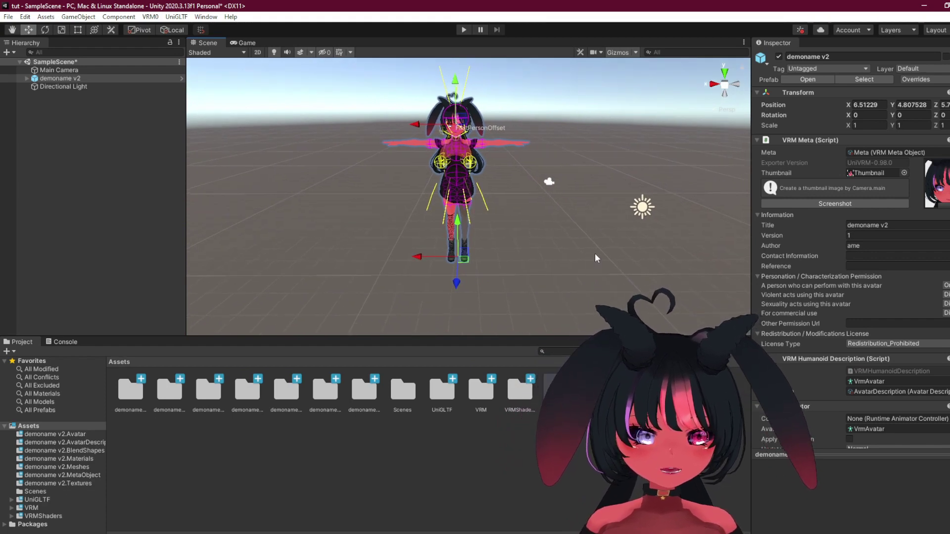
pyautogui.scroll(4, 529, 225)
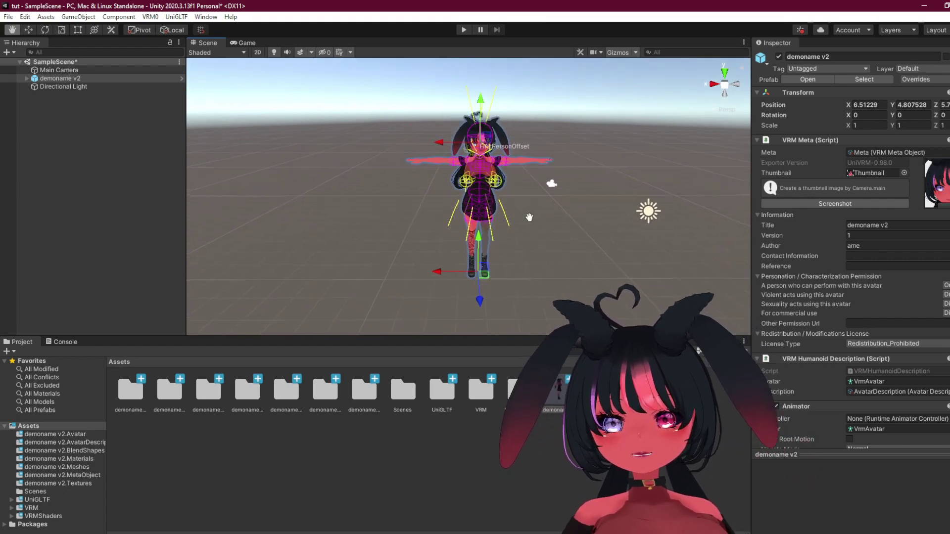
pyautogui.moveTo(527, 217); pyautogui.dragTo(529, 221, button='middle')
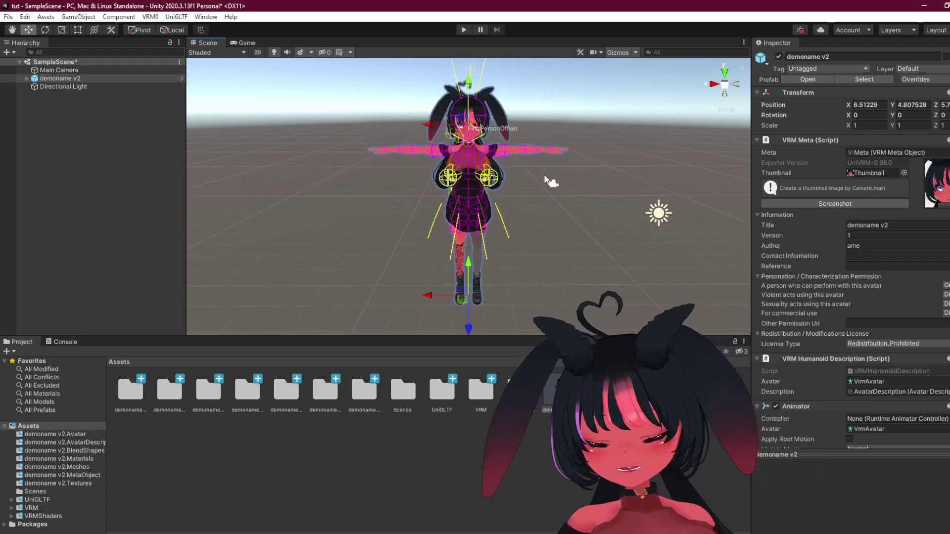
pyautogui.keyDown('alt'); pyautogui.moveTo(574, 142); pyautogui.dragTo(611, 199, button='right'); pyautogui.keyUp('alt')
pyautogui.moveTo(612, 199); pyautogui.dragTo(629, 217, button='middle')
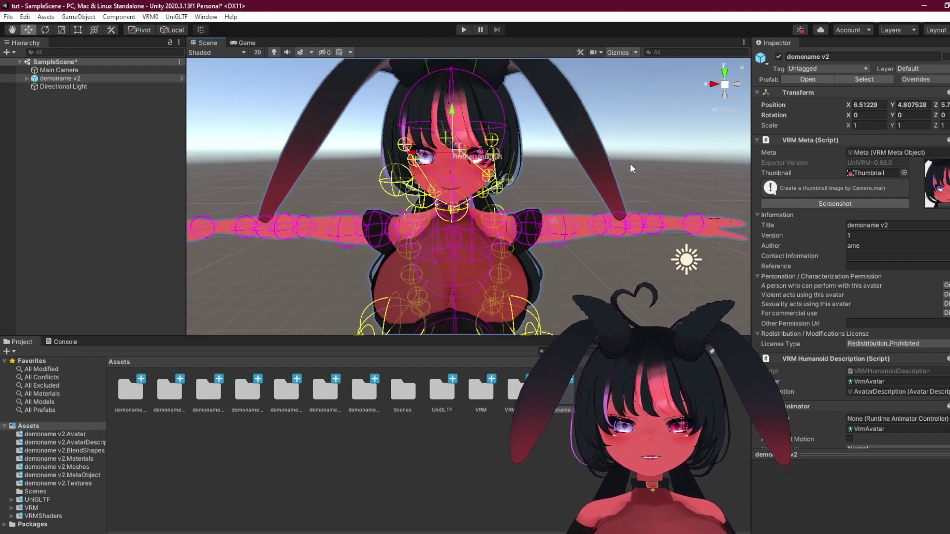
# Step: Set the Stiffness Force of the Bust spring bone on the avatar's secondary object to 0.14
pyautogui.click(27, 79)
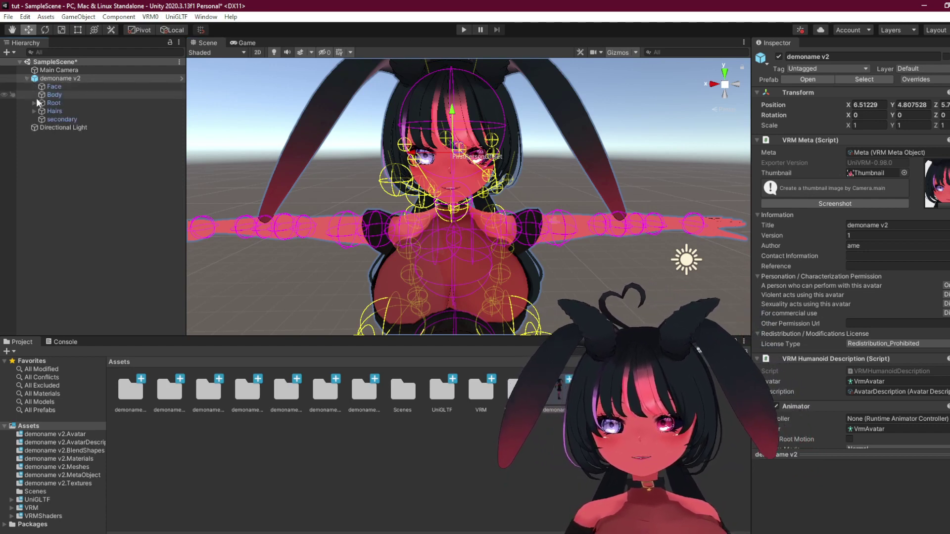
pyautogui.click(82, 120)
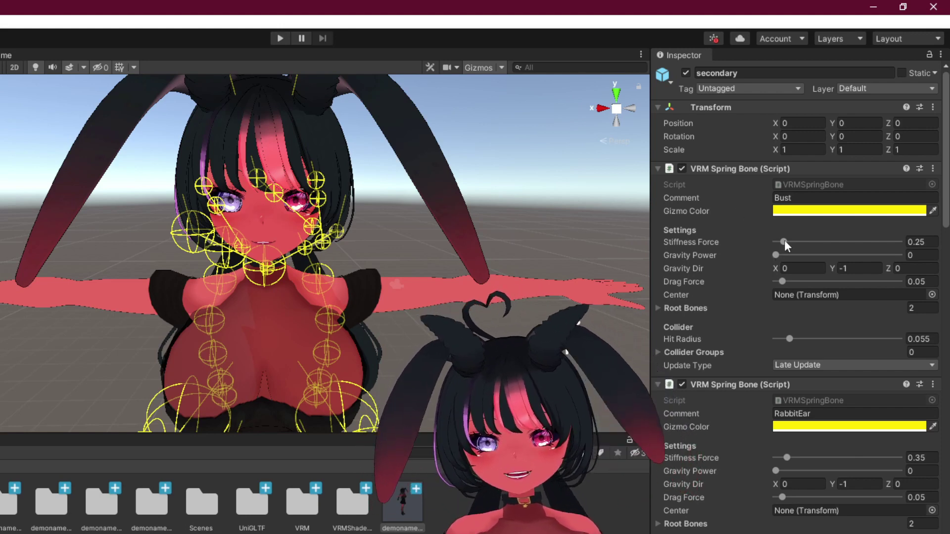
pyautogui.moveTo(783, 241); pyautogui.dragTo(780, 243)
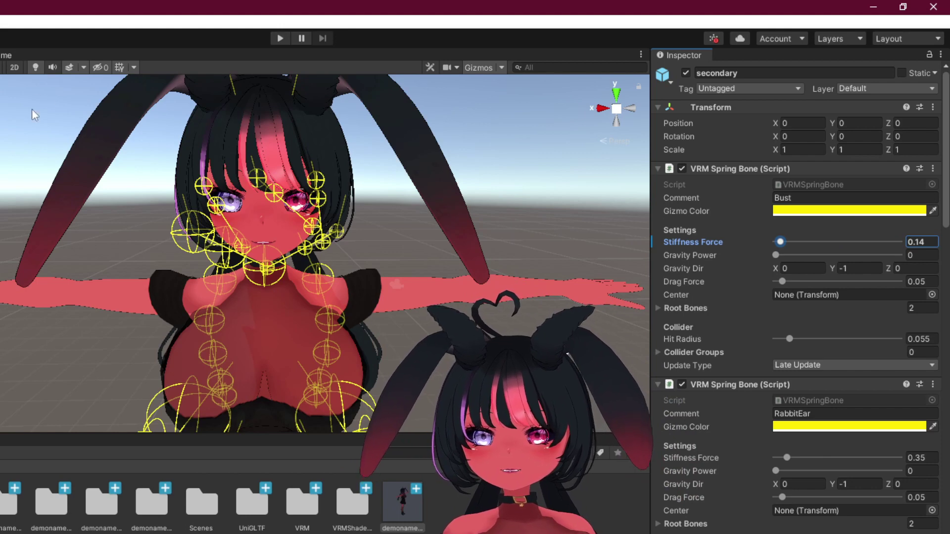
# Step: Run the scene in play mode and move the avatar's Root vertically in the Scene view to test the spring bone physics
pyautogui.click(279, 39)
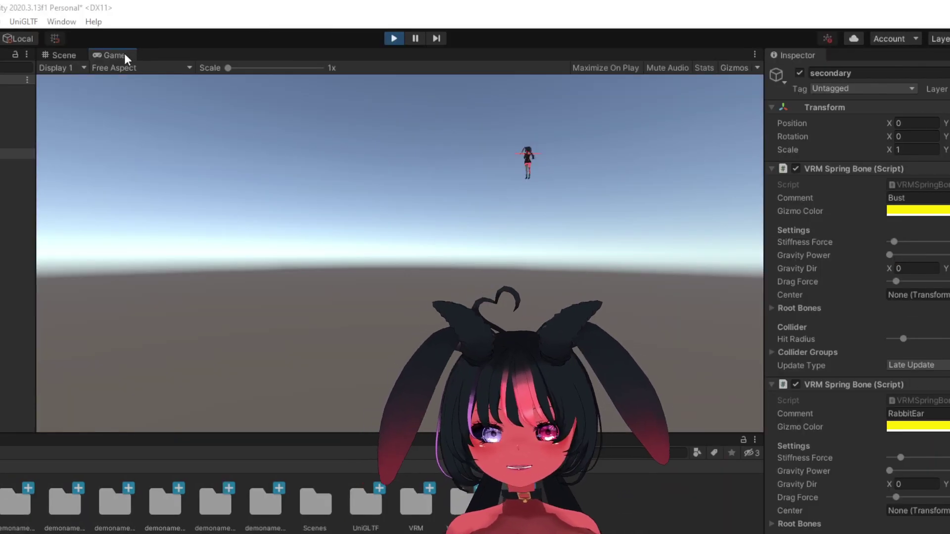
pyautogui.click(55, 55)
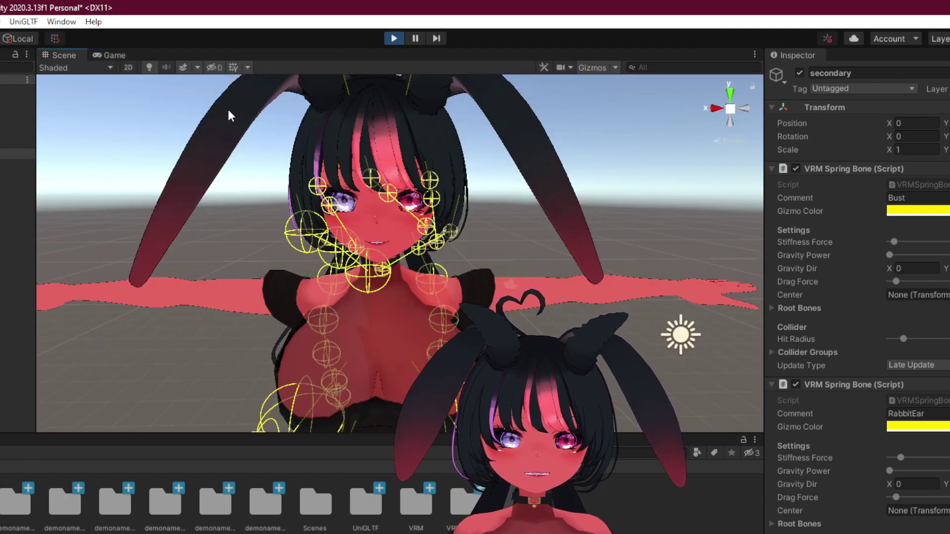
pyautogui.click(15, 280)
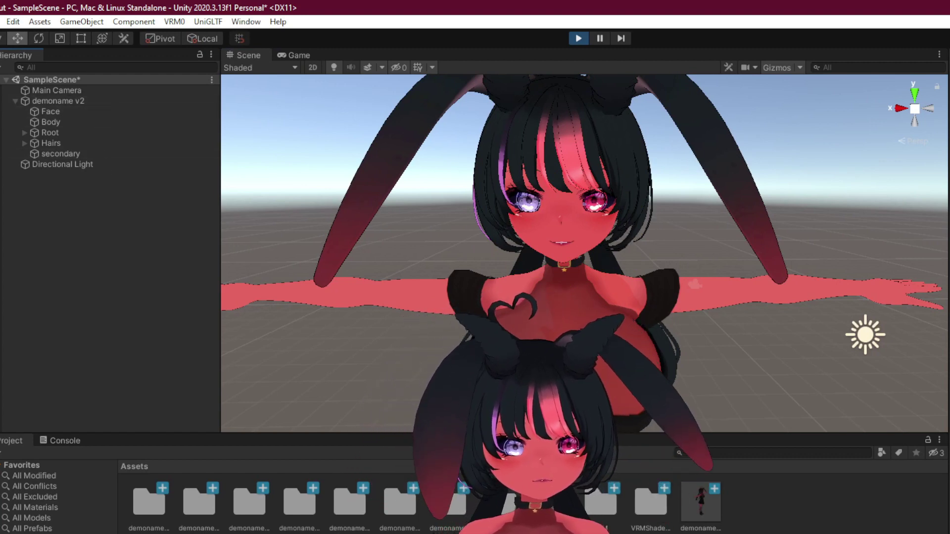
pyautogui.click(100, 133)
pyautogui.press('f')
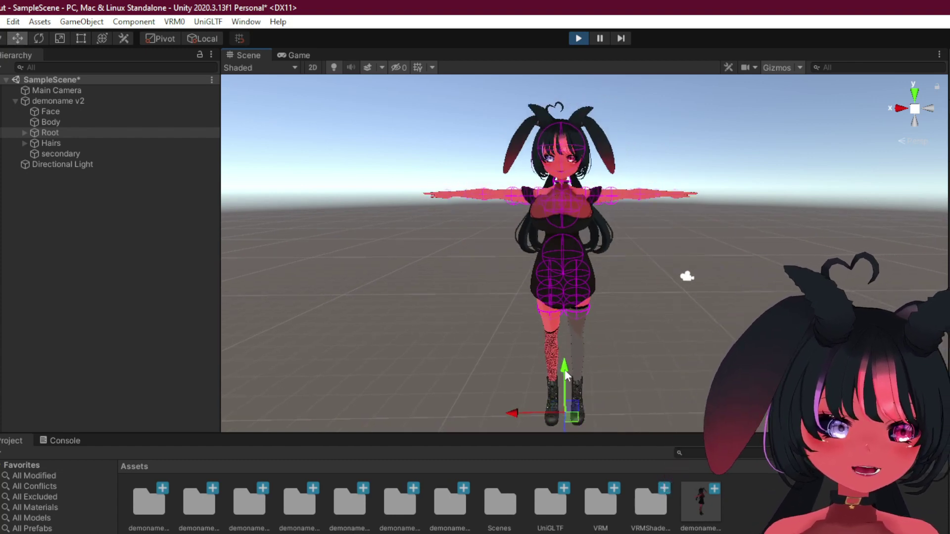
pyautogui.moveTo(566, 374); pyautogui.dragTo(521, 438)
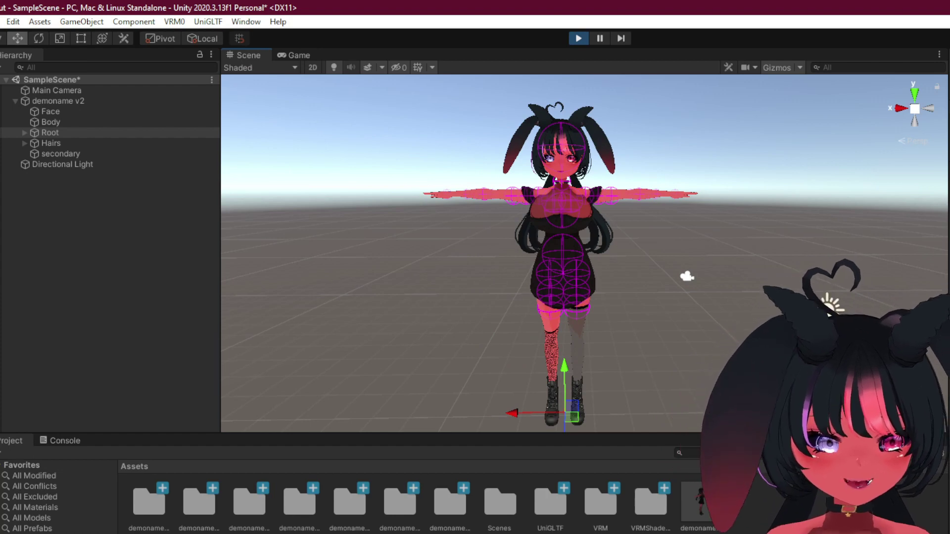
# Step: Set the Bust spring bone's Stiffness Force to 0.25 and test the bounce by moving Root up and down repeatedly
pyautogui.click(119, 153)
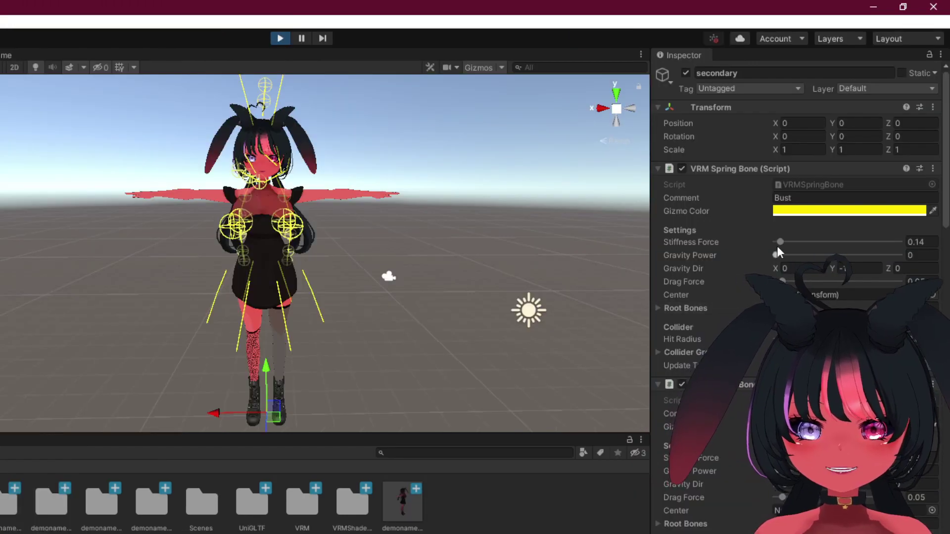
pyautogui.moveTo(778, 242); pyautogui.dragTo(784, 242)
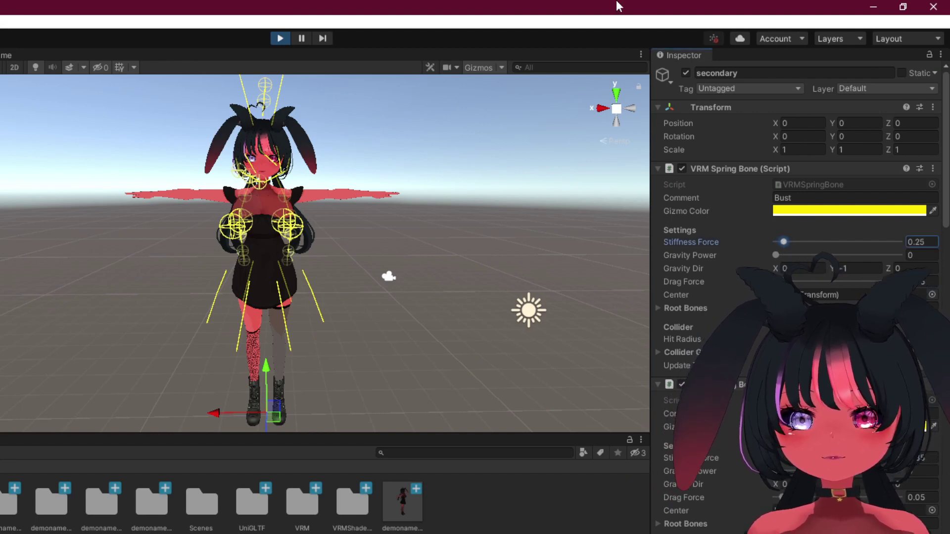
pyautogui.click(286, 380)
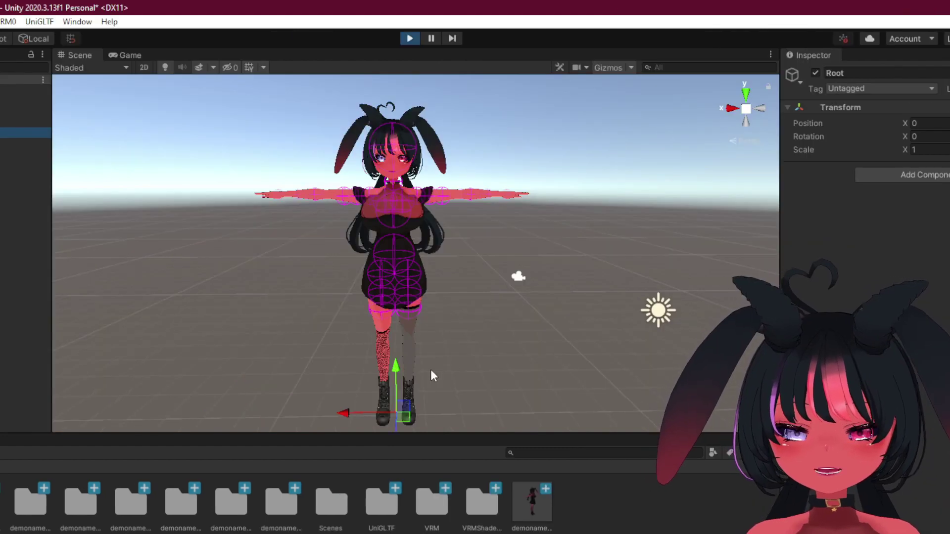
pyautogui.click(404, 373)
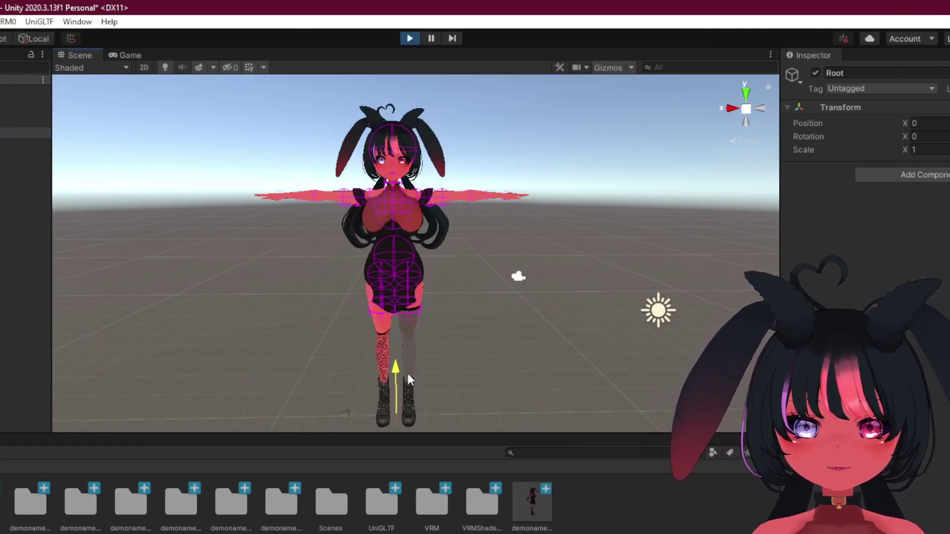
pyautogui.moveTo(408, 372)
pyautogui.mouseDown()
pyautogui.moveTo(413, 339)
pyautogui.moveTo(413, 363)
pyautogui.mouseUp()
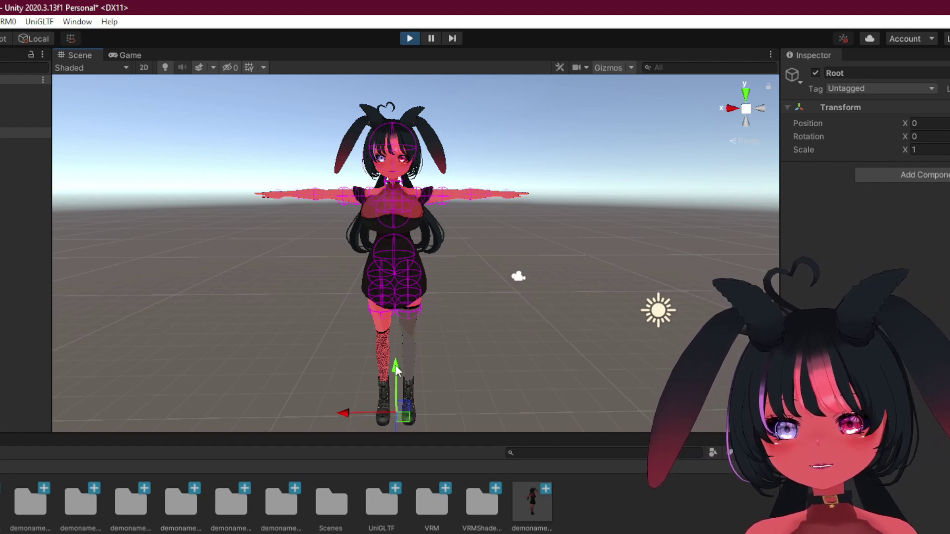
pyautogui.moveTo(396, 370)
pyautogui.mouseDown()
pyautogui.moveTo(400, 343)
pyautogui.moveTo(406, 357)
pyautogui.mouseUp()
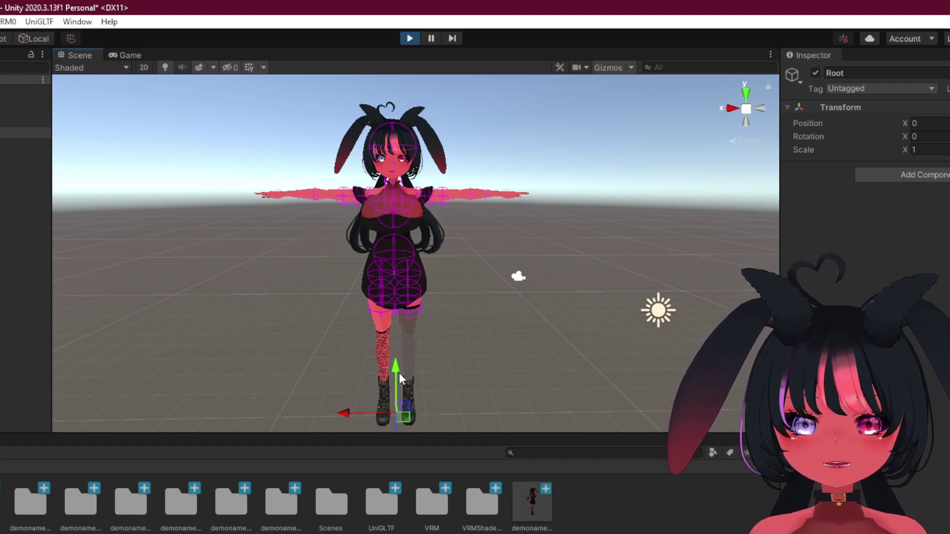
pyautogui.moveTo(397, 375); pyautogui.dragTo(392, 373)
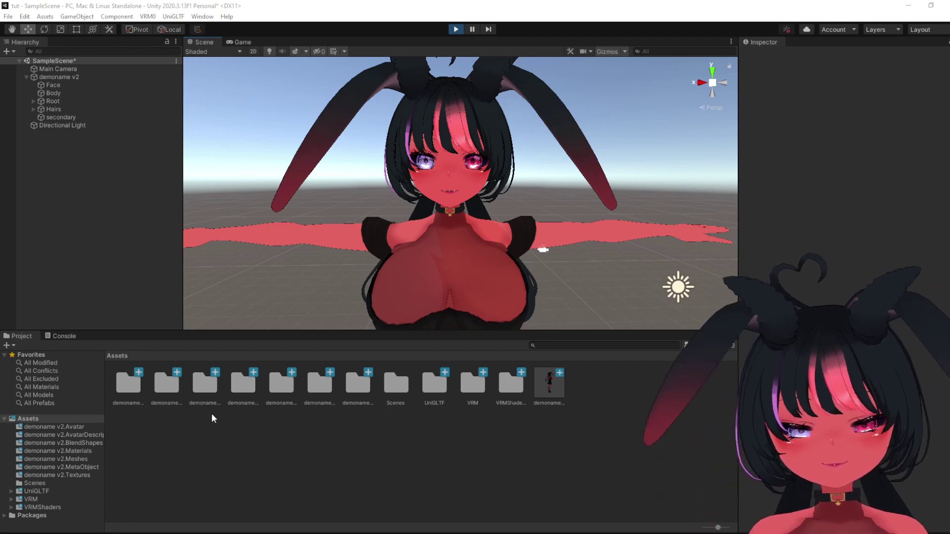
# Step: Try a light pink emission colour (FFB6B6) on the N00_000_00_Face_00_SKIN material in the demoname v2.Materials folder, then cancel the colour change
pyautogui.click(77, 450)
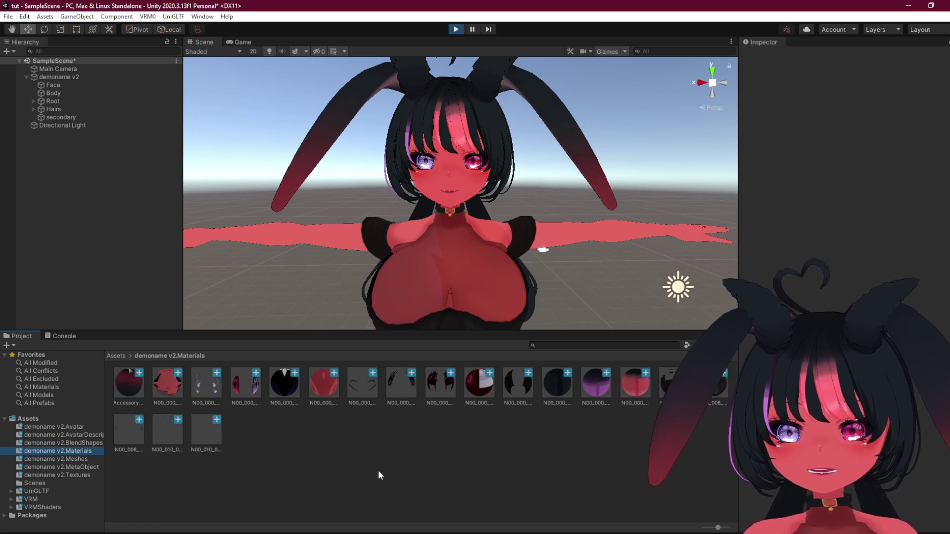
pyautogui.click(328, 384)
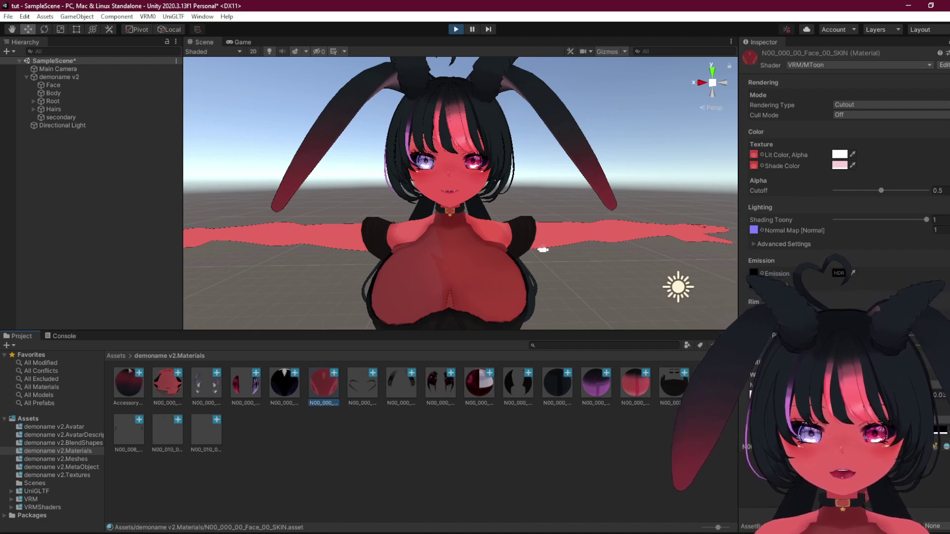
pyautogui.click(841, 273)
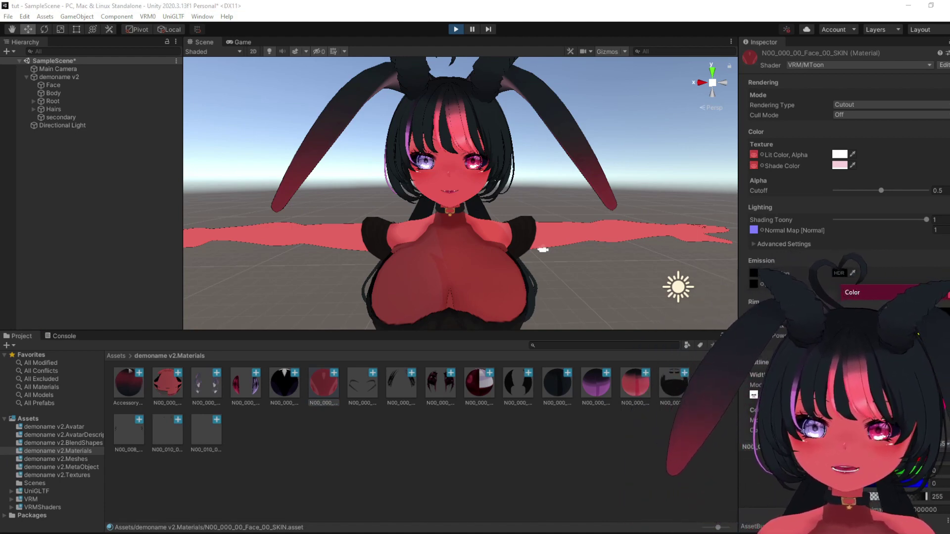
pyautogui.moveTo(858, 457); pyautogui.dragTo(899, 458)
pyautogui.moveTo(915, 342); pyautogui.dragTo(889, 243)
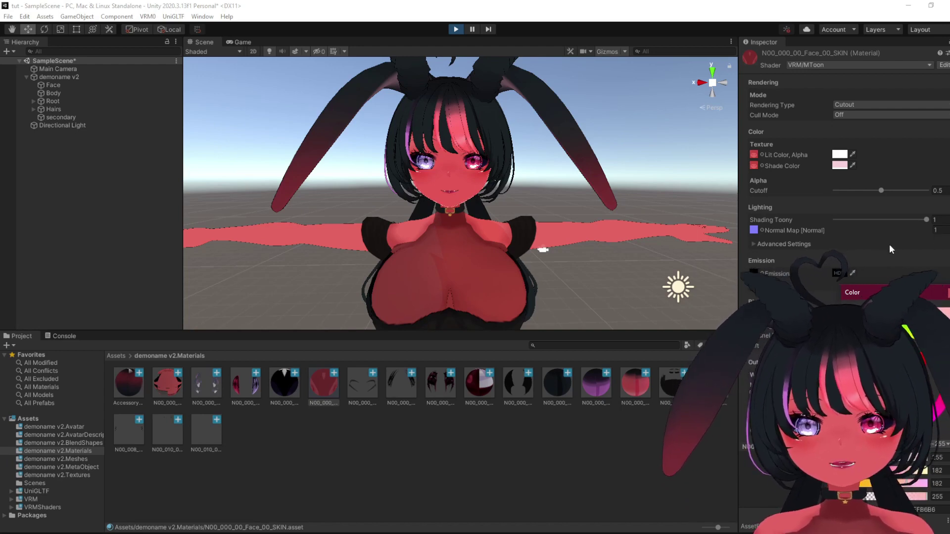
pyautogui.click(840, 273)
pyautogui.press('Escape')
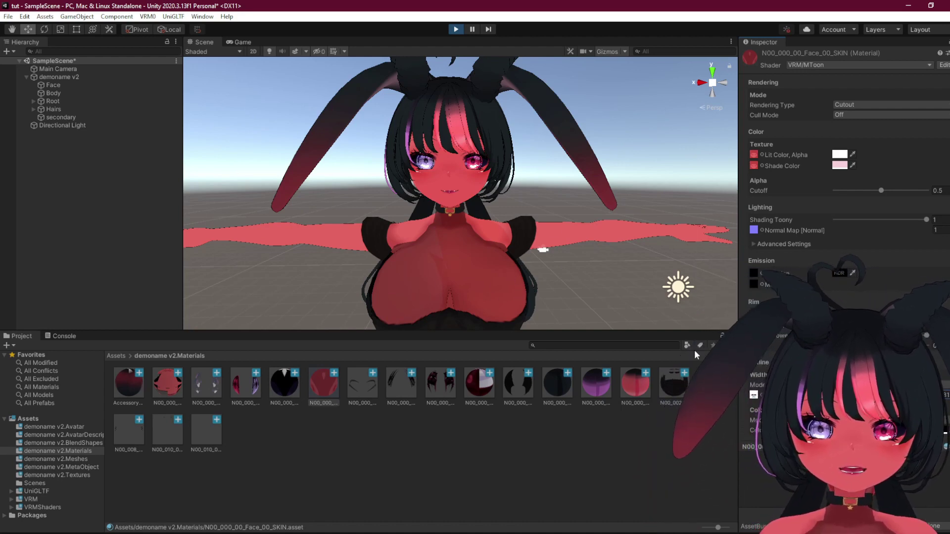
# Step: Examine the available Rendering Type options of the N00_002_03_Tops_01_CLOTH material without changing the selection
pyautogui.click(668, 392)
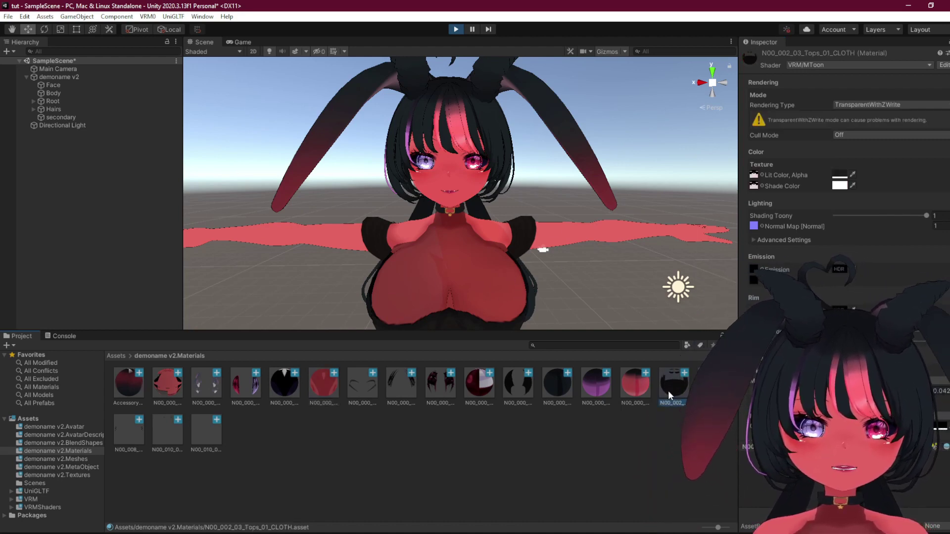
pyautogui.click(865, 105)
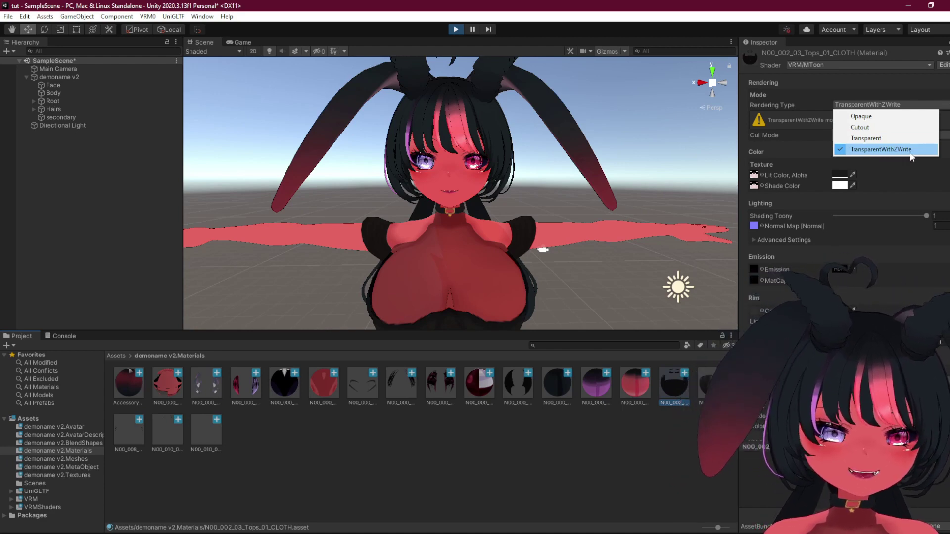
pyautogui.click(813, 92)
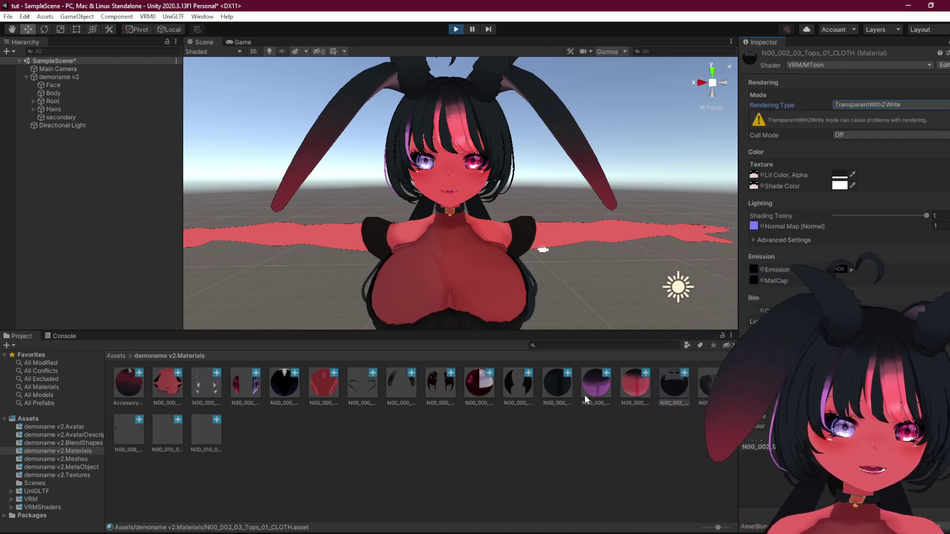
# Step: Leave play mode and review the demoname v2 avatar's VRM 0.x export settings, closing the exporter without exporting
pyautogui.click(451, 30)
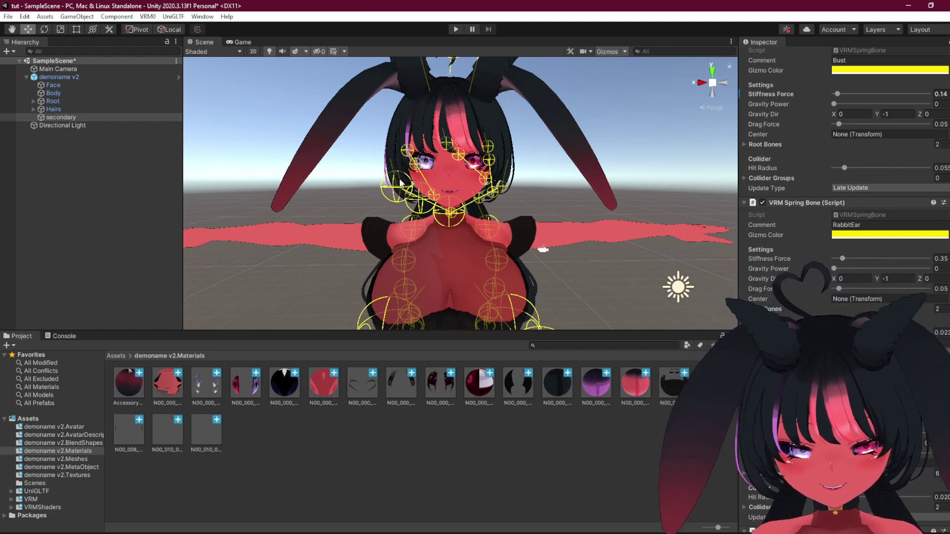
pyautogui.click(85, 78)
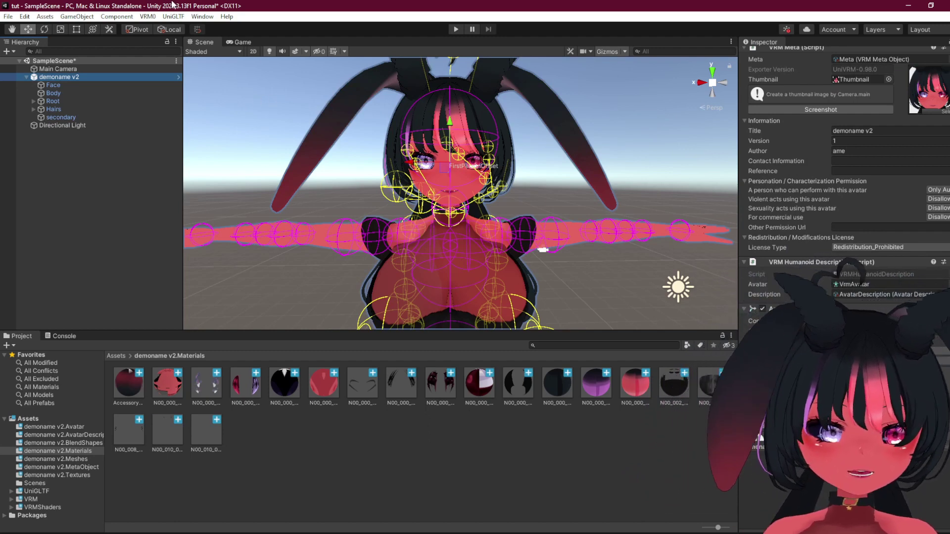
pyautogui.click(147, 16)
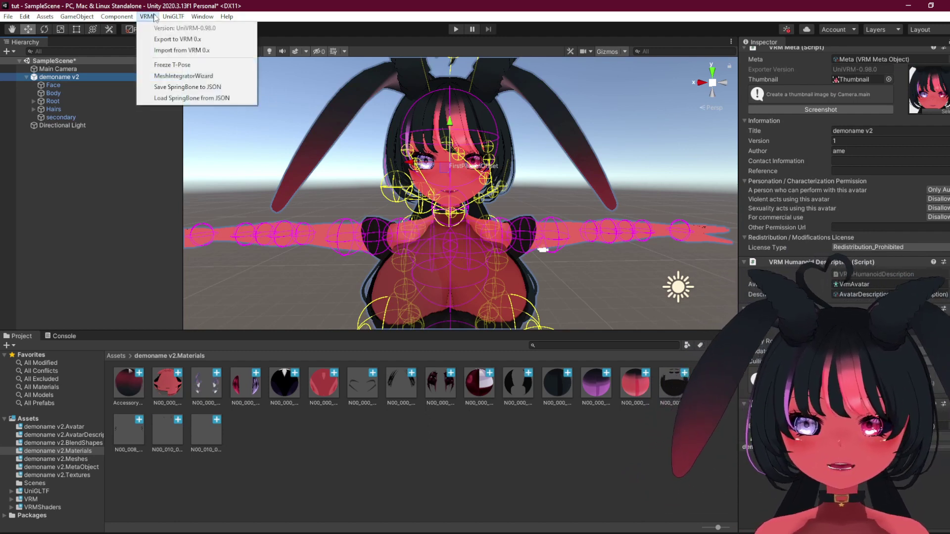
pyautogui.click(212, 40)
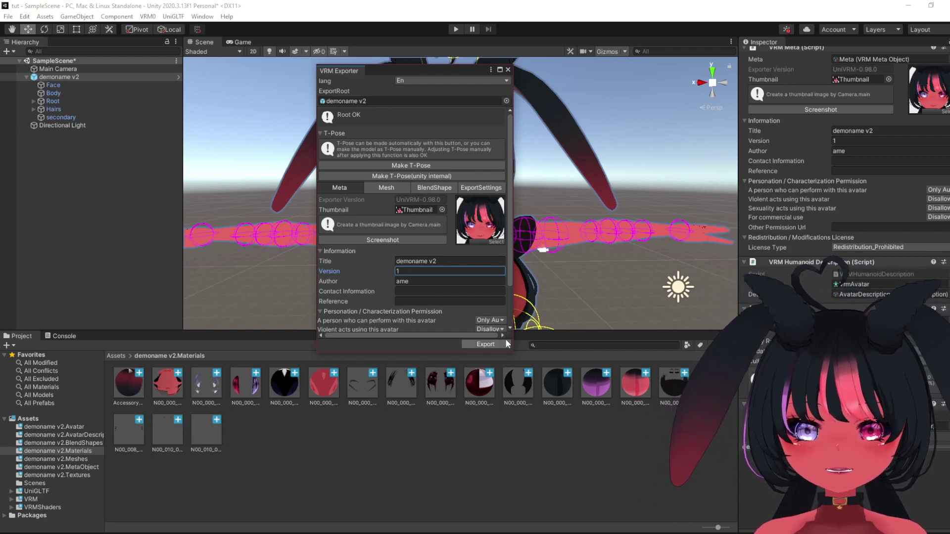
pyautogui.click(507, 70)
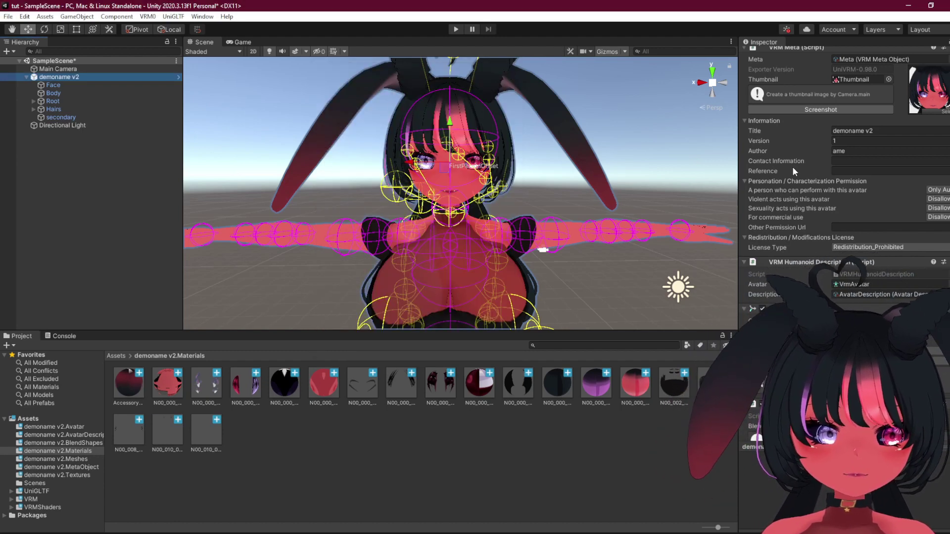